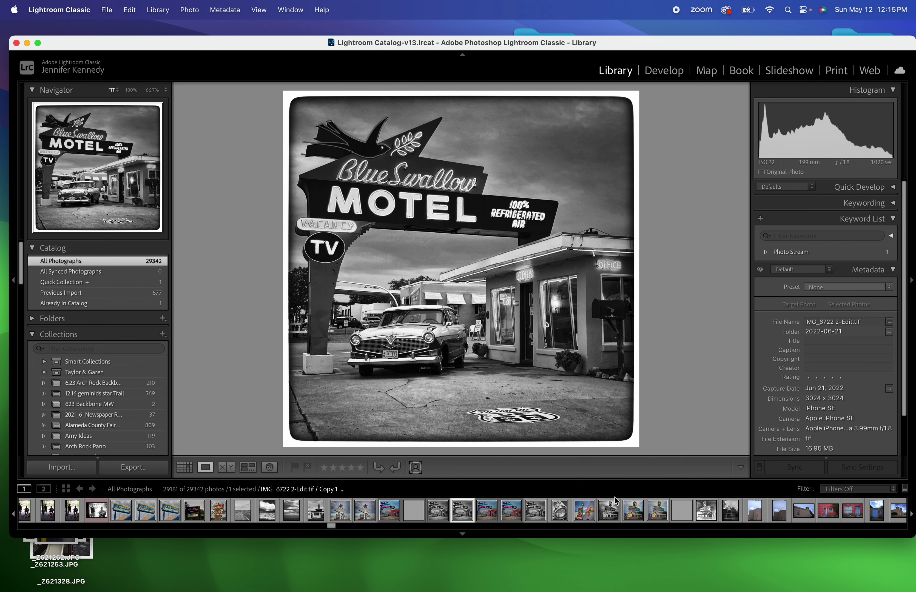
# - Compare the colour version, then open the black-and-white motel photo in Develop showing its Tone Curve
pyautogui.click(387, 511)
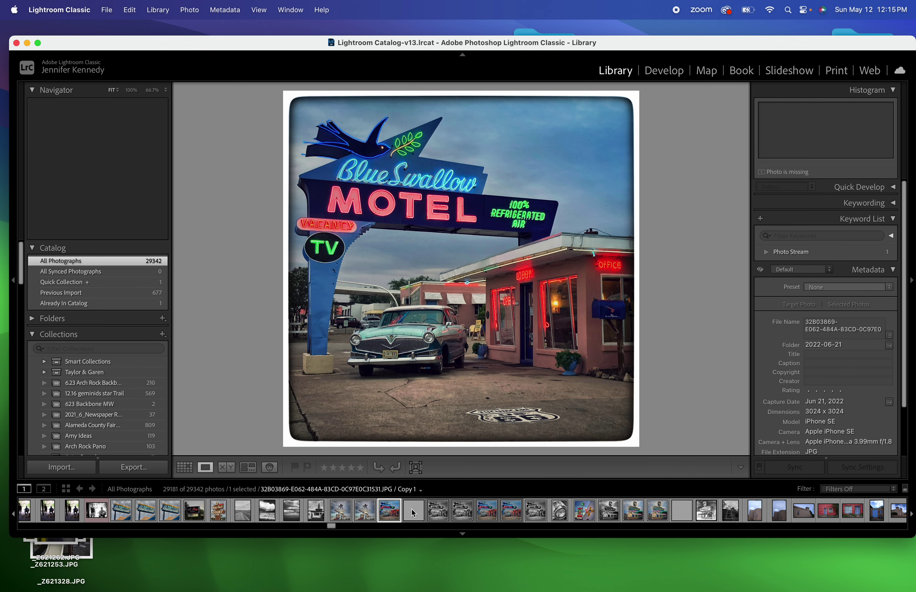
pyautogui.click(444, 514)
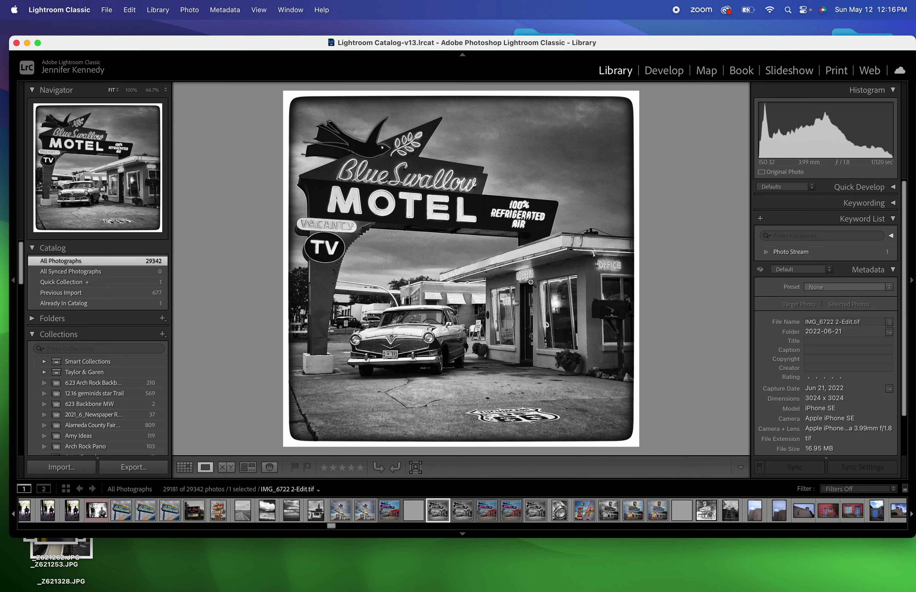
pyautogui.click(667, 72)
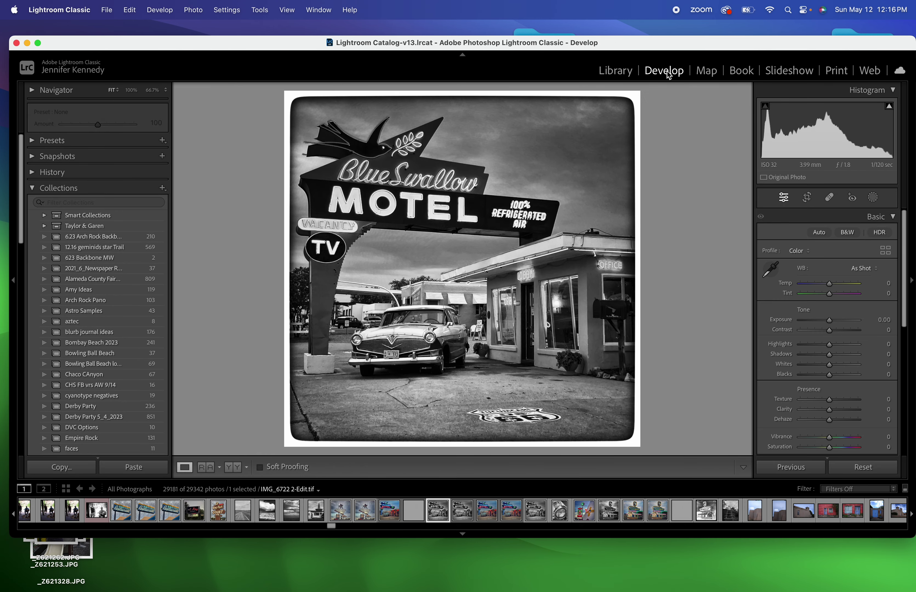
pyautogui.moveTo(701, 41)
pyautogui.mouseDown()
pyautogui.moveTo(681, 39)
pyautogui.moveTo(692, 38)
pyautogui.mouseUp()
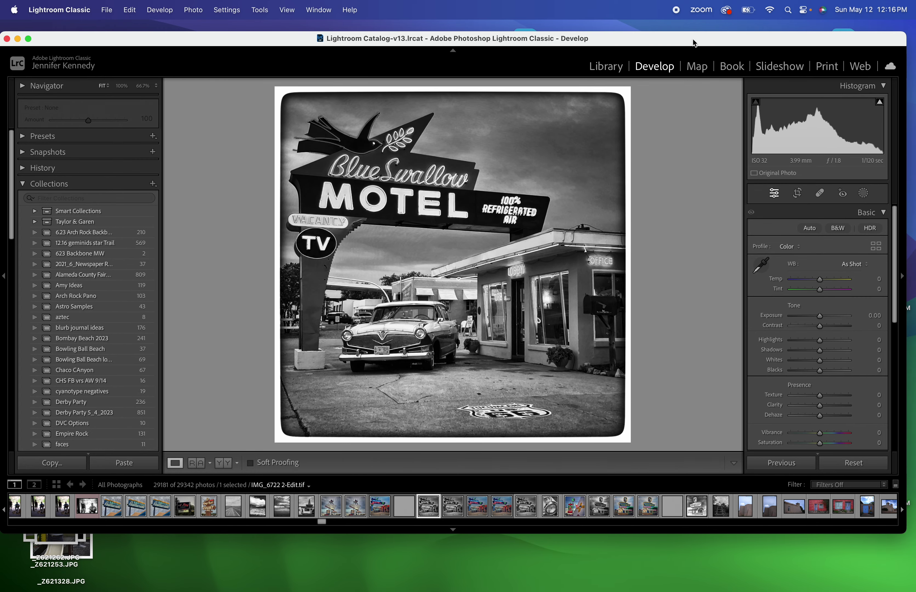
pyautogui.click(883, 212)
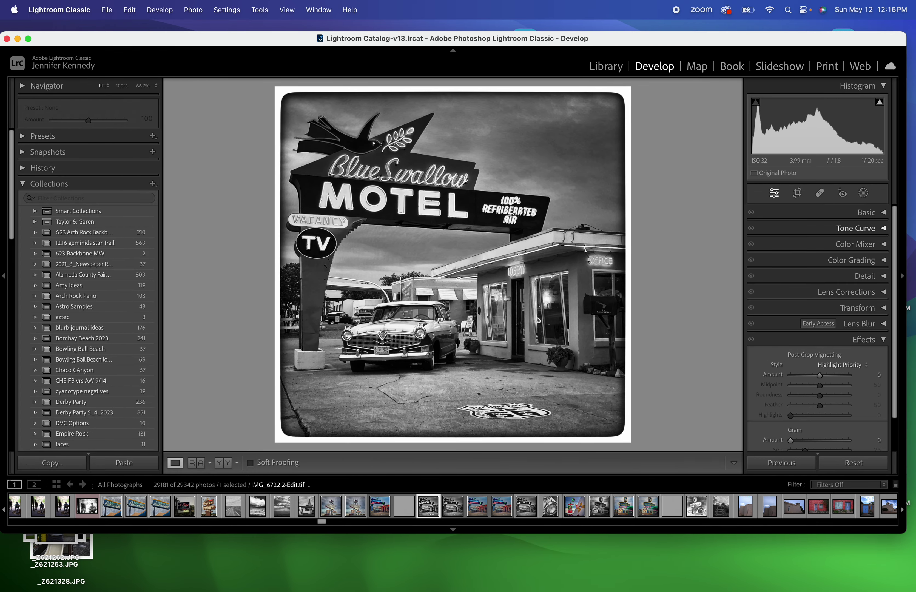
pyautogui.click(884, 229)
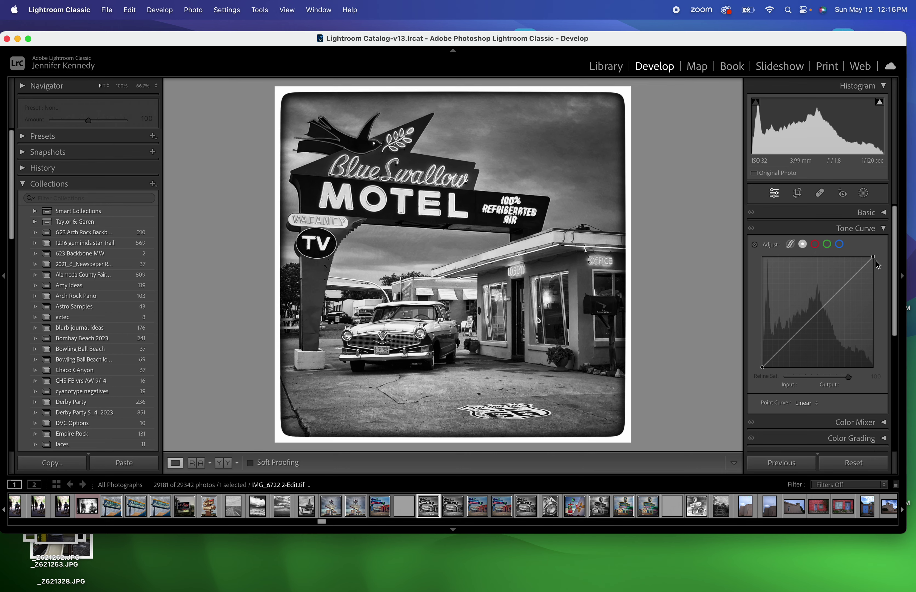
# - Swap the tone curve's end points to invert the photo, adding a bend point at input 41, output 174
pyautogui.moveTo(873, 257); pyautogui.dragTo(880, 369)
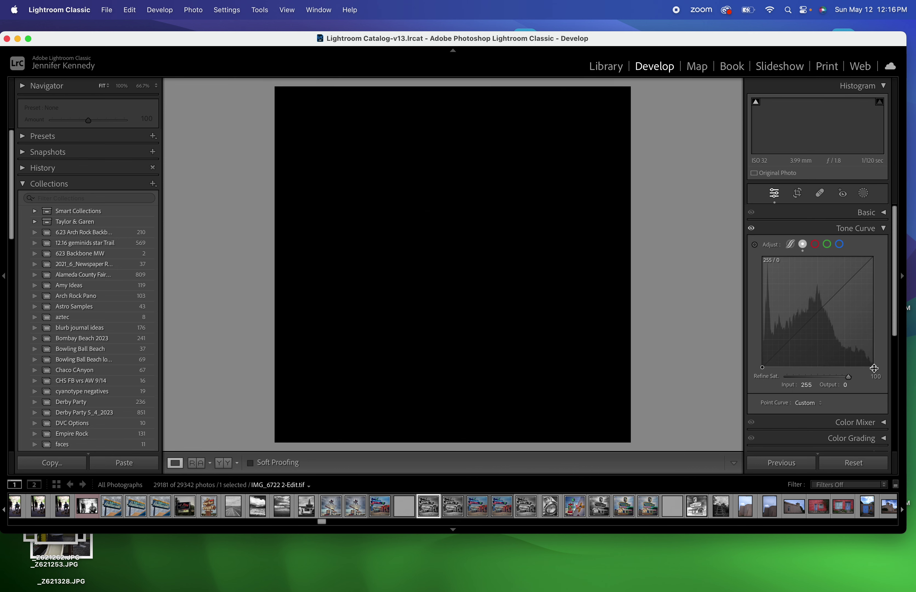
pyautogui.moveTo(763, 368); pyautogui.dragTo(742, 254)
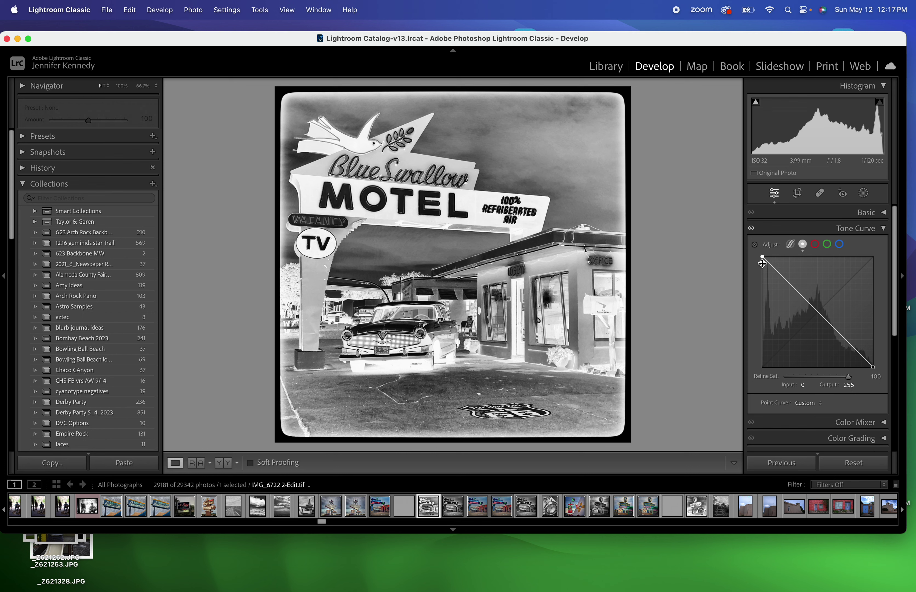
pyautogui.moveTo(777, 271); pyautogui.dragTo(781, 295)
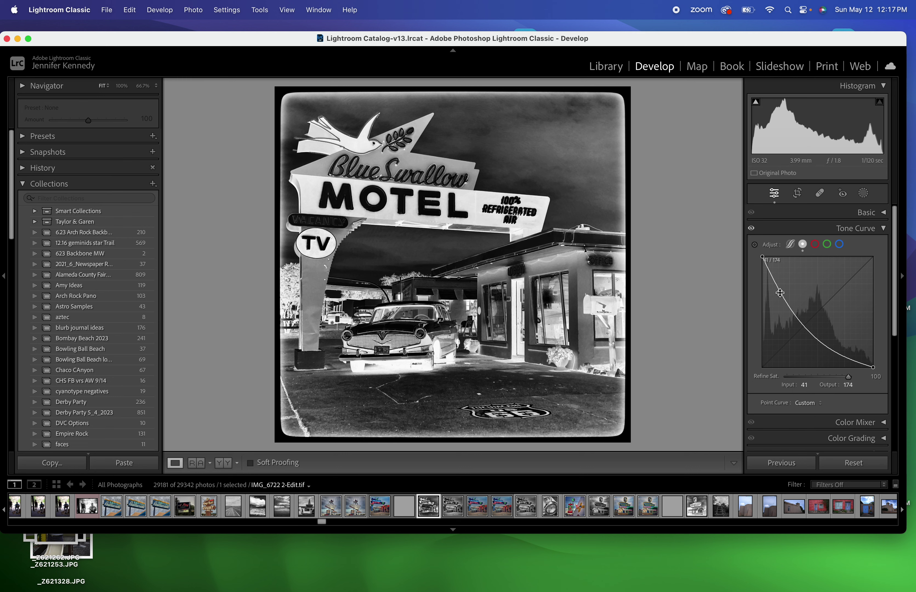
# - Lower the first curve point and add a second at input 173, output 82 for an S-shaped bend
pyautogui.moveTo(780, 293); pyautogui.dragTo(787, 285)
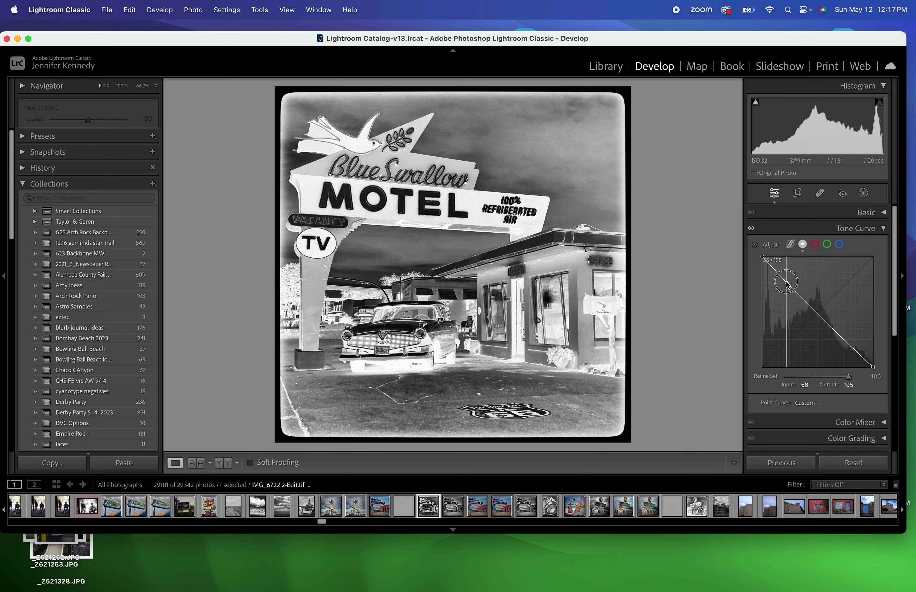
pyautogui.moveTo(788, 285); pyautogui.dragTo(786, 294)
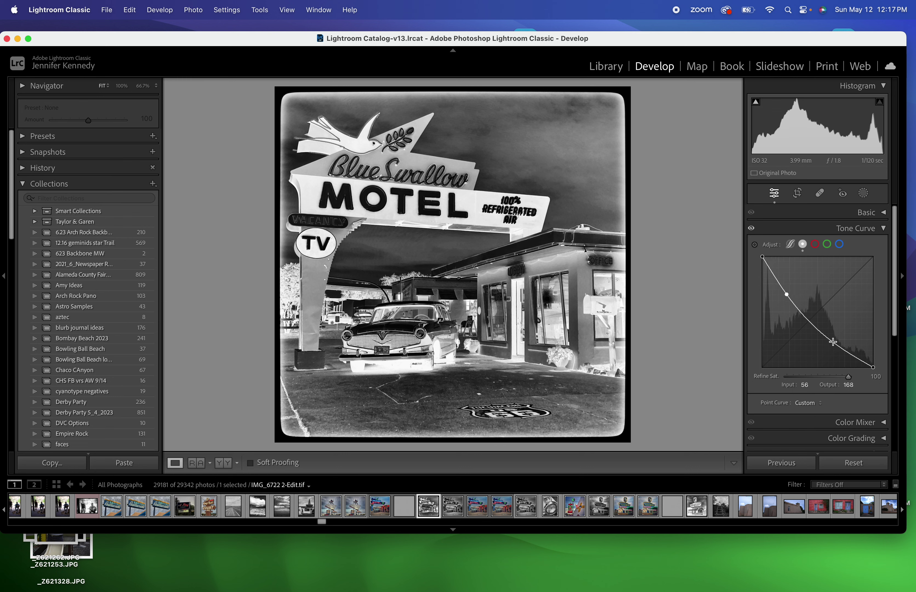
pyautogui.moveTo(834, 344); pyautogui.dragTo(838, 332)
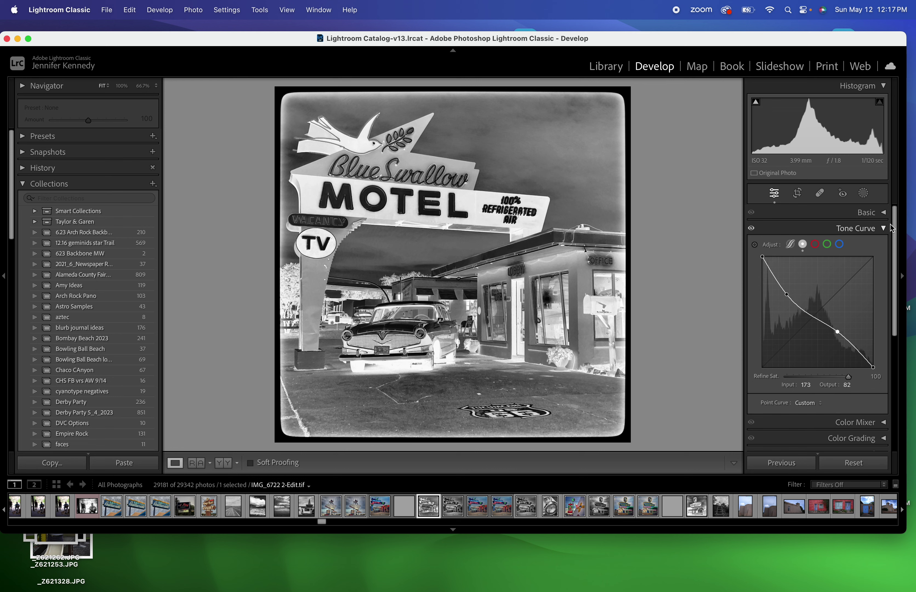
# - Expand the Basic panel and settle the Contrast slider at +14 after swinging through negative values
pyautogui.click(883, 216)
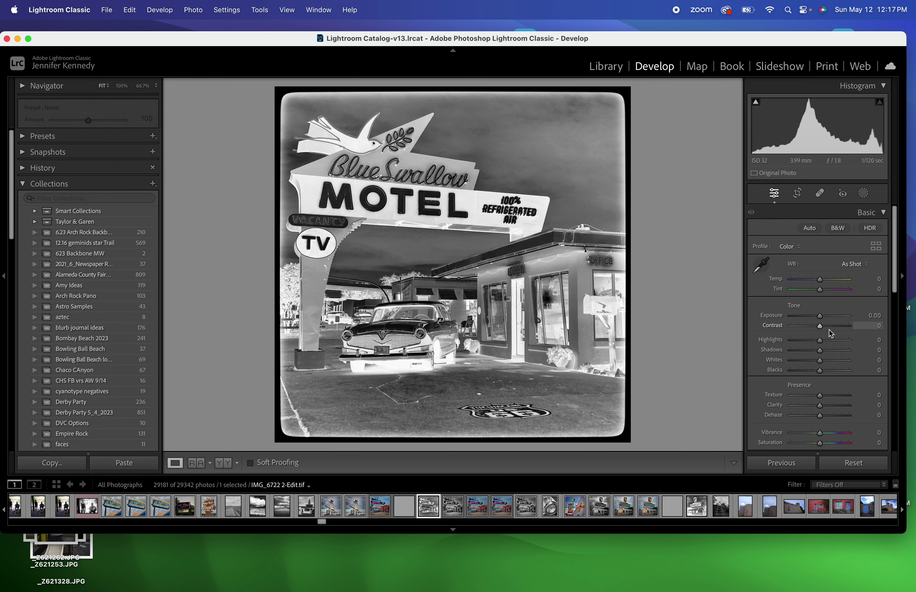
pyautogui.moveTo(820, 326); pyautogui.dragTo(791, 336)
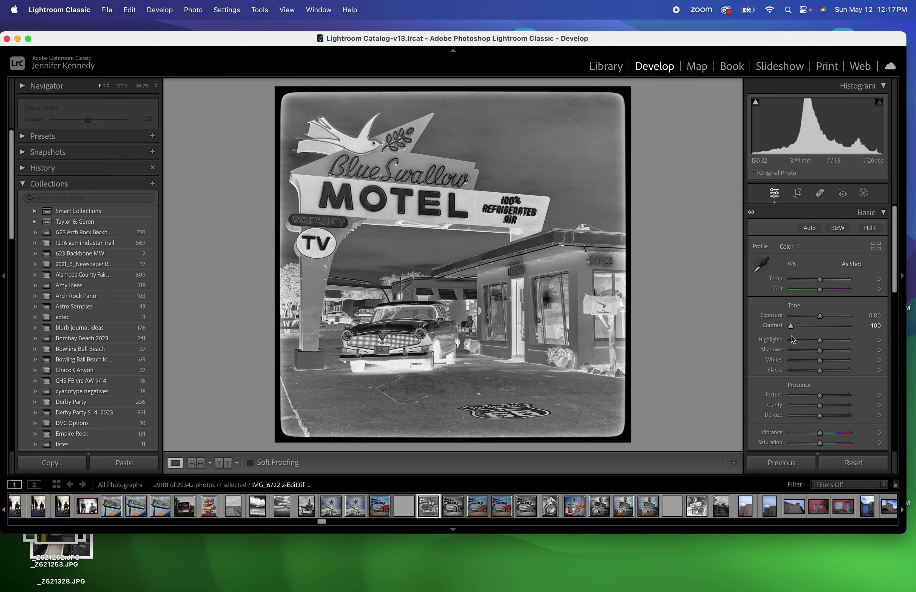
pyautogui.moveTo(793, 328); pyautogui.dragTo(828, 335)
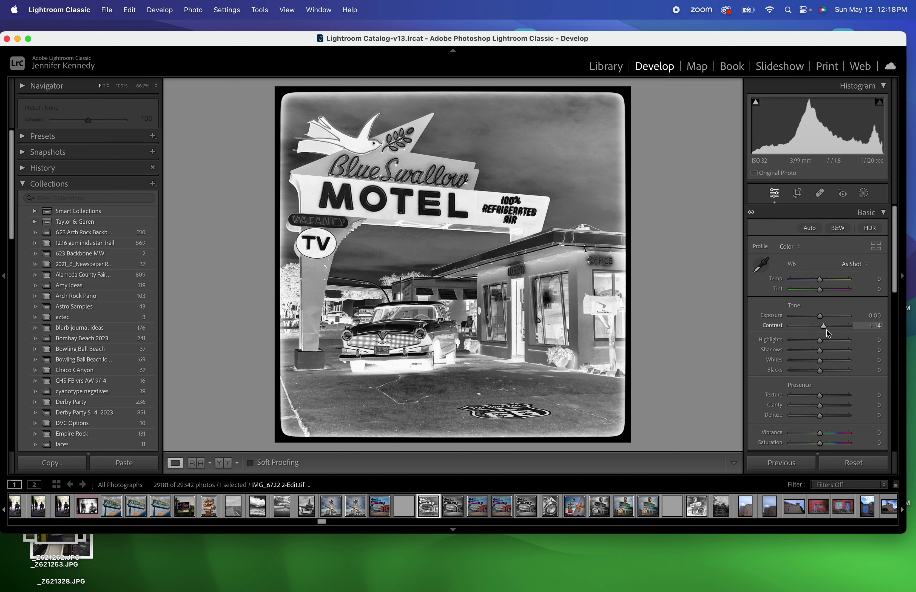
# - From Library, open Export and enable Rename To with the Custom Name - Original File Number scheme
pyautogui.click(606, 66)
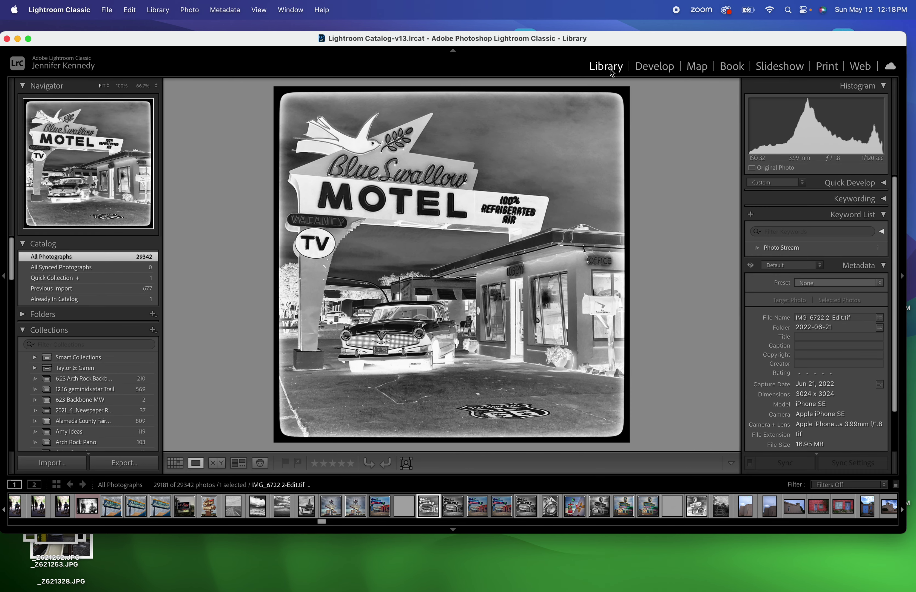
pyautogui.click(142, 465)
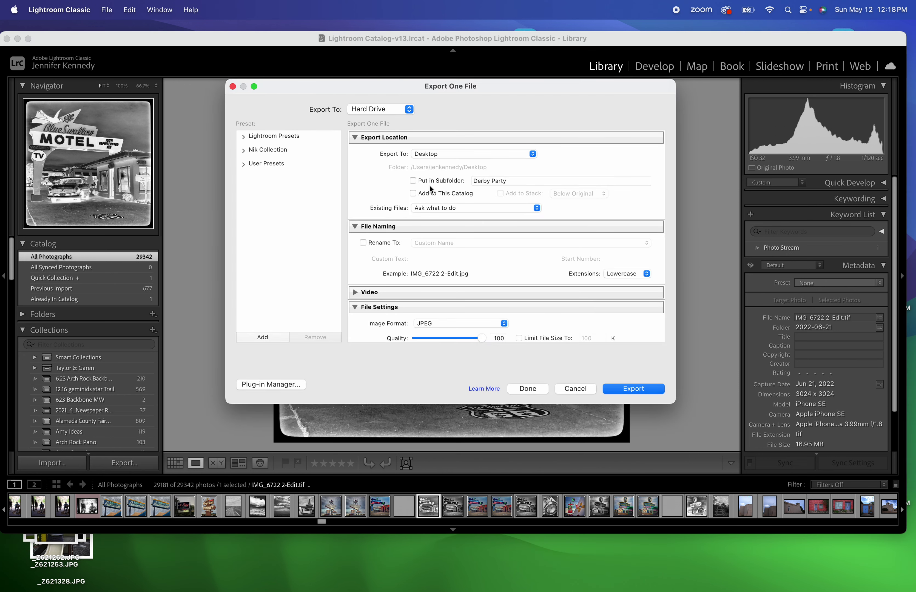
pyautogui.click(363, 242)
pyautogui.click(465, 243)
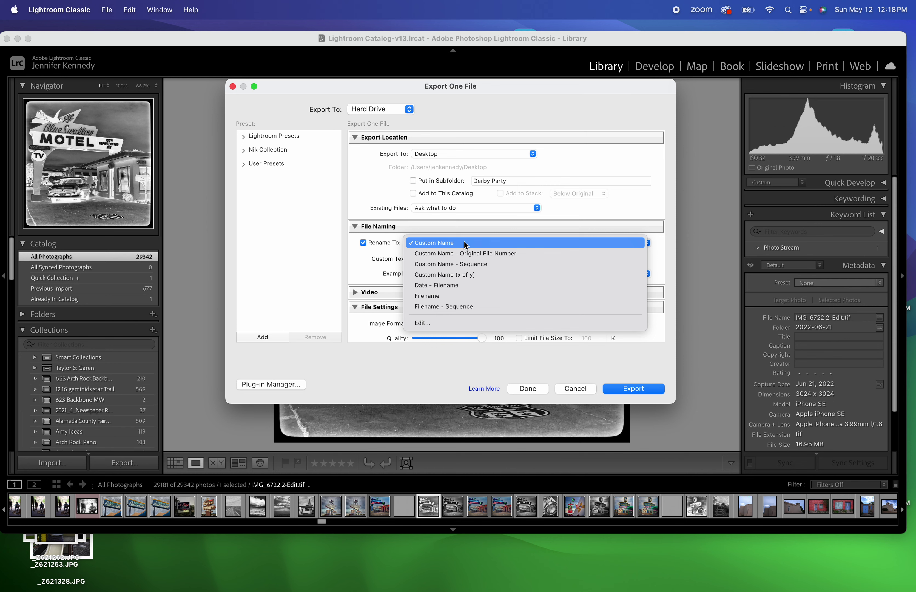
pyautogui.click(464, 244)
pyautogui.click(465, 244)
pyautogui.click(471, 257)
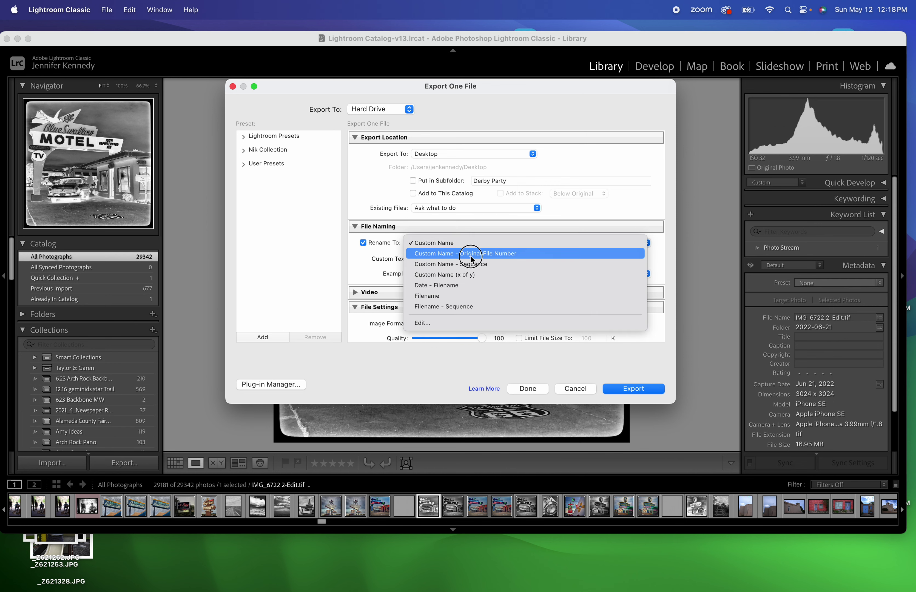
# - Set the custom text to 'Per1 MsKNeg' and export a 100-quality JPEG to the Desktop
pyautogui.click(506, 261)
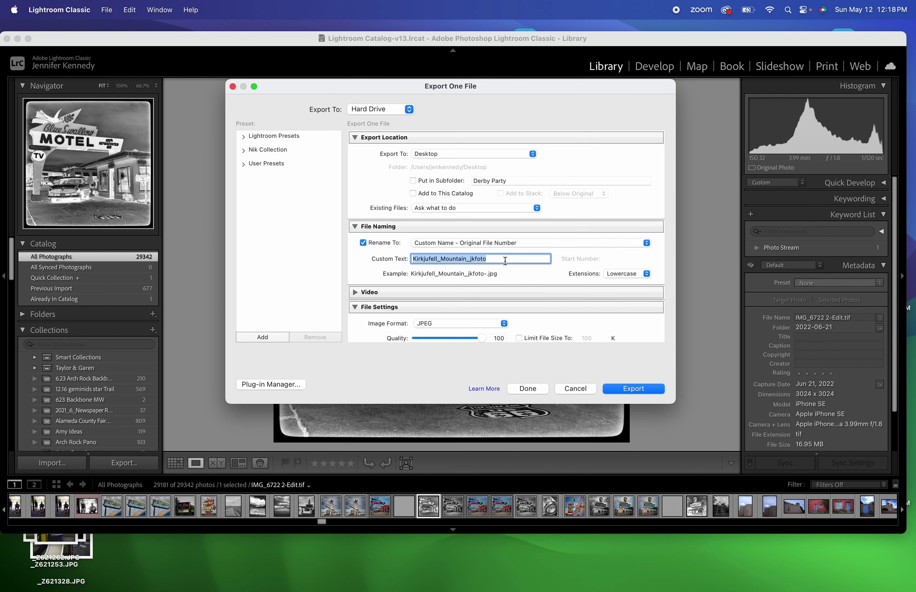
pyautogui.press('BackSpace')
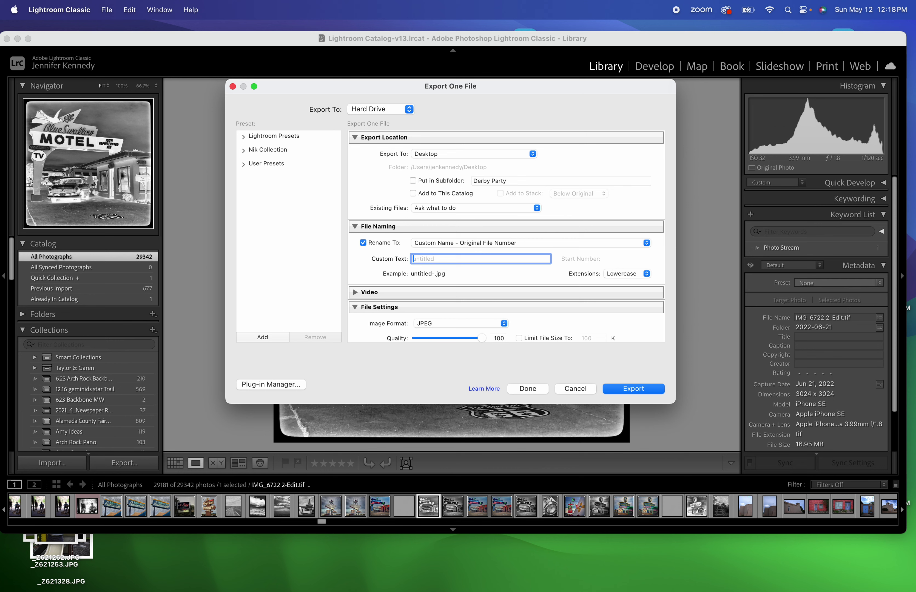
pyautogui.write('Per1 MsKNeg')
pyautogui.scroll(-5, 539, 275)
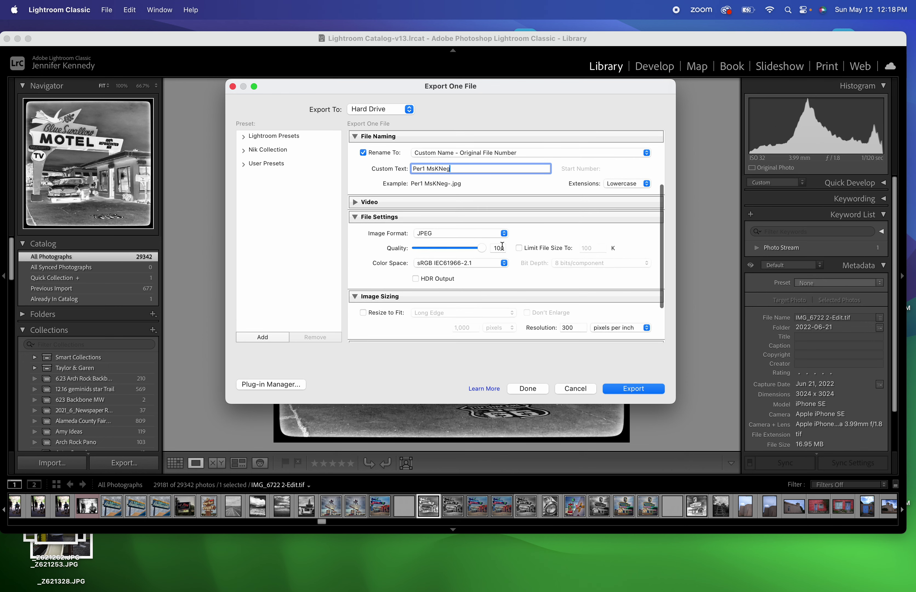
pyautogui.scroll(-3, 512, 279)
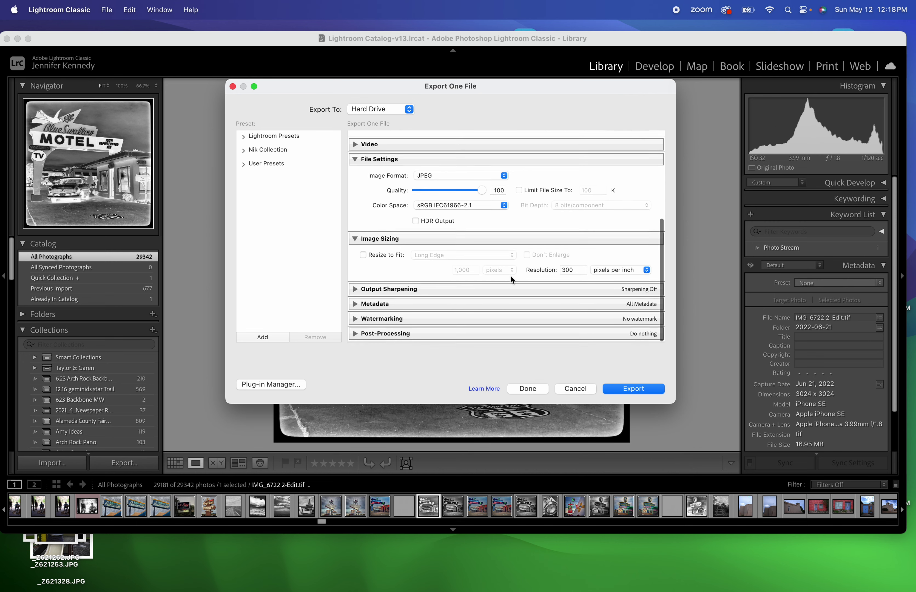
pyautogui.click(355, 239)
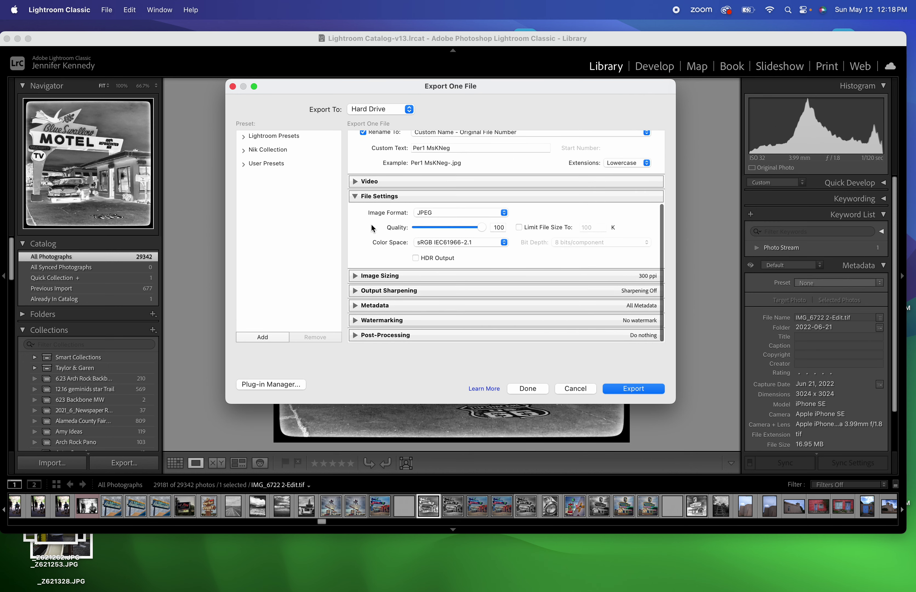
pyautogui.click(355, 196)
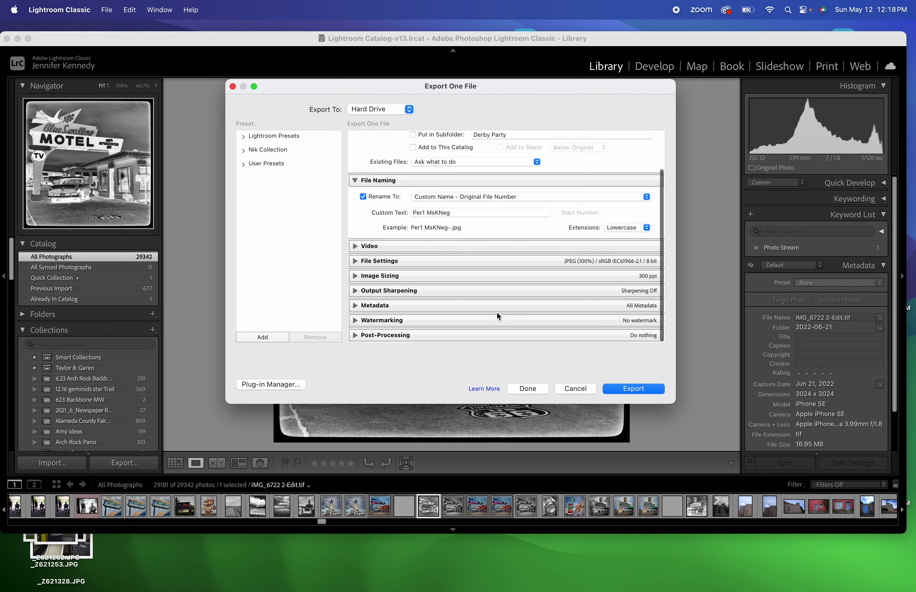
pyautogui.click(652, 386)
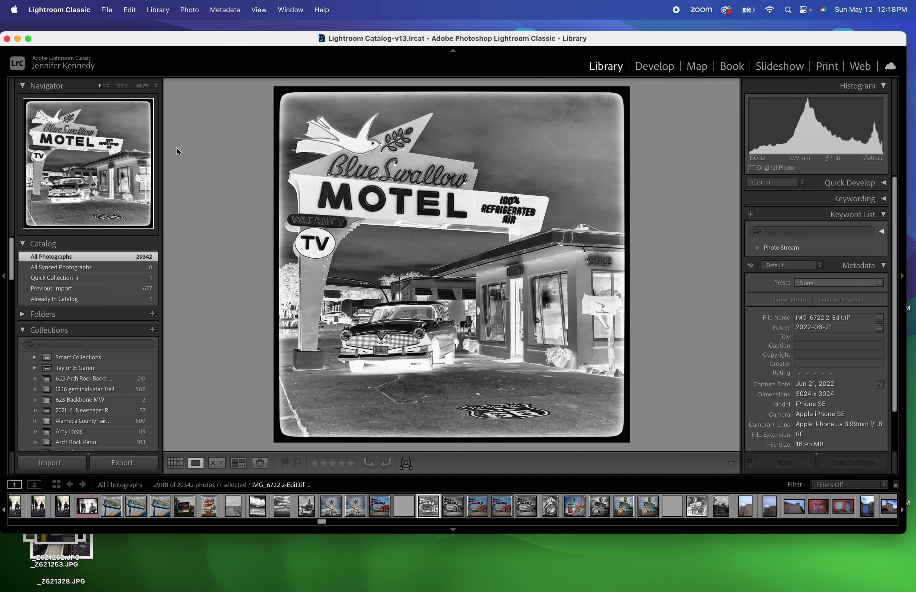
# - Minimise Lightroom and move Per1 MsKNeg-.jpg to the centre of the desktop, apart from the screenshots
pyautogui.click(17, 39)
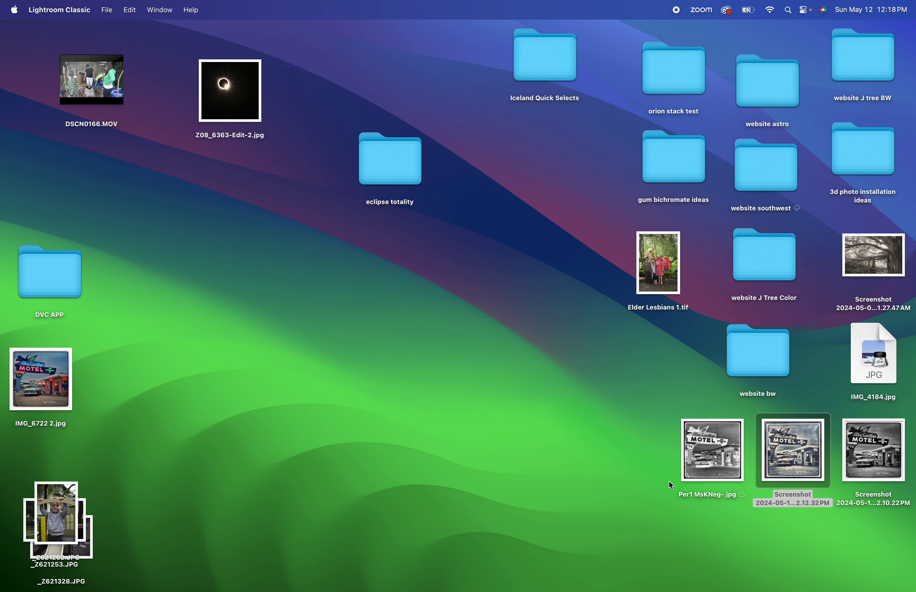
pyautogui.moveTo(730, 480); pyautogui.dragTo(374, 300)
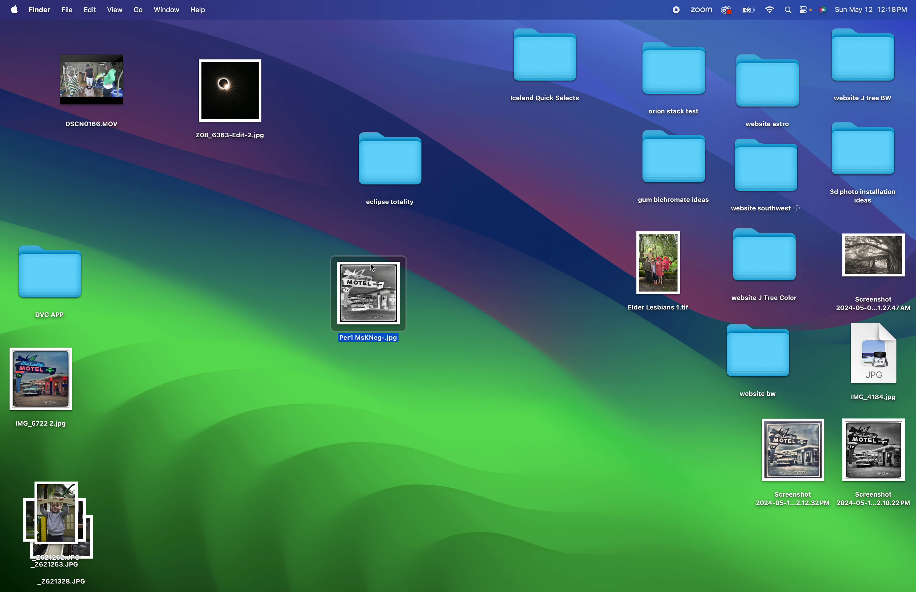